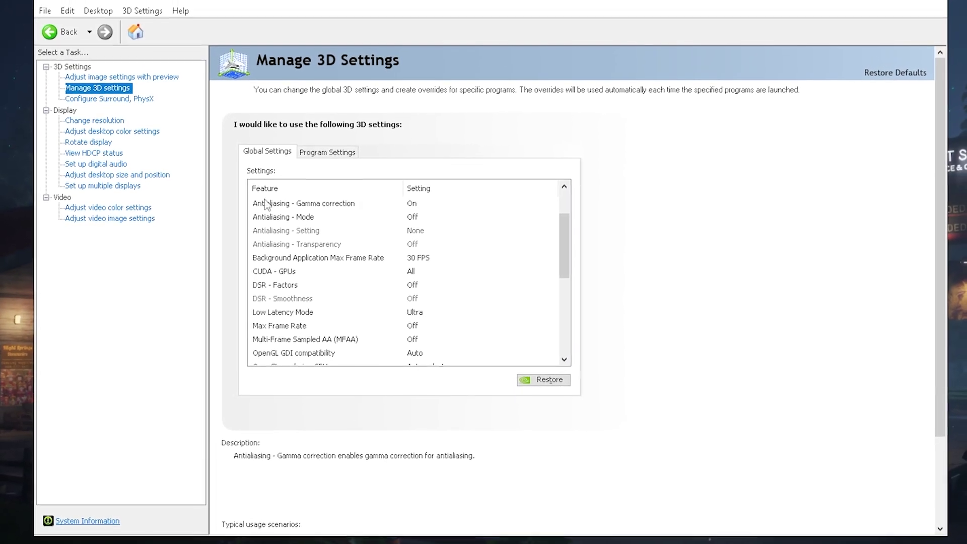
Select the global Low Latency Mode setting and change its value to Ultra
{"action": "left_click", "coordinate": [262, 314]}
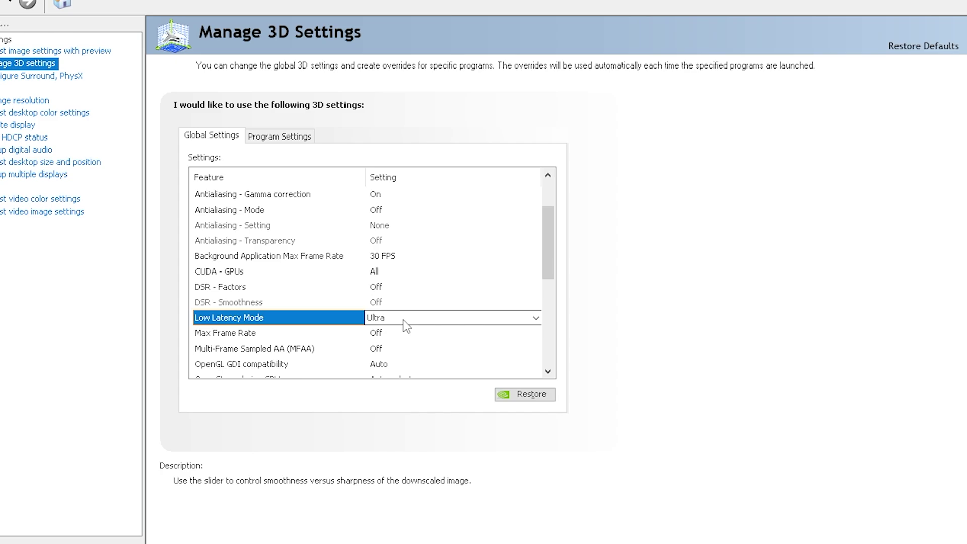
{"action": "scroll", "coordinate": [401, 332], "scroll_direction": "down", "scroll_amount": 1}
{"action": "left_click", "coordinate": [402, 276]}
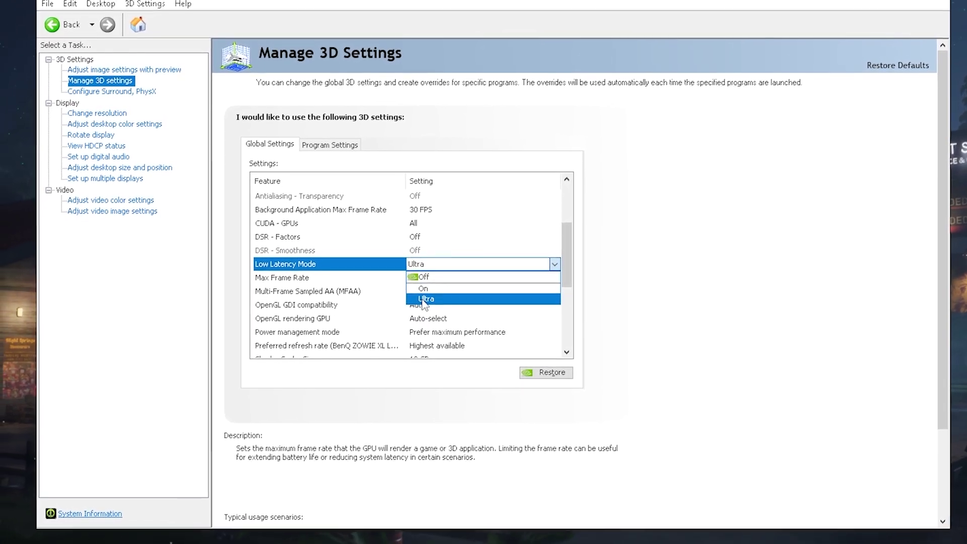
{"action": "left_click", "coordinate": [403, 307]}
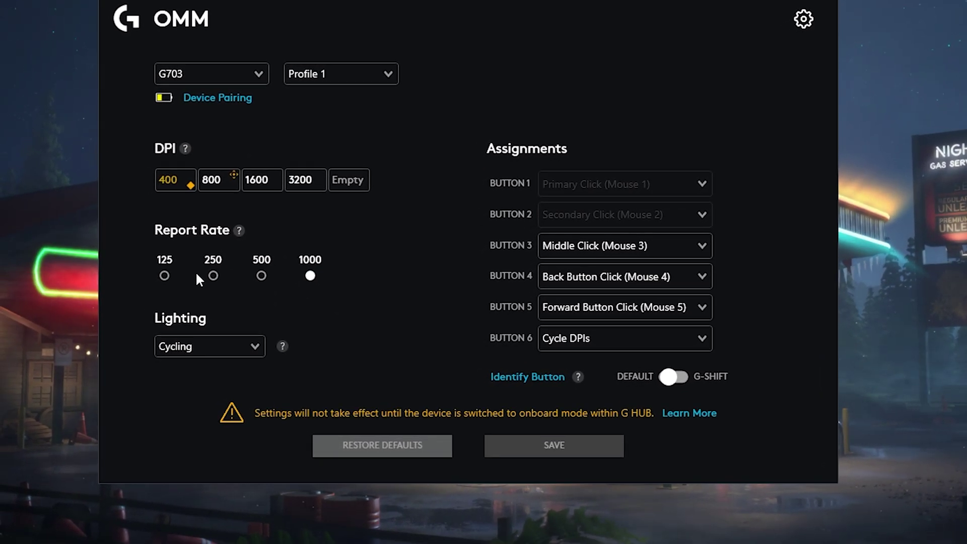
Choose a 1000 report rate for the G703 mouse and save it to the mouse
{"action": "left_click", "coordinate": [211, 276]}
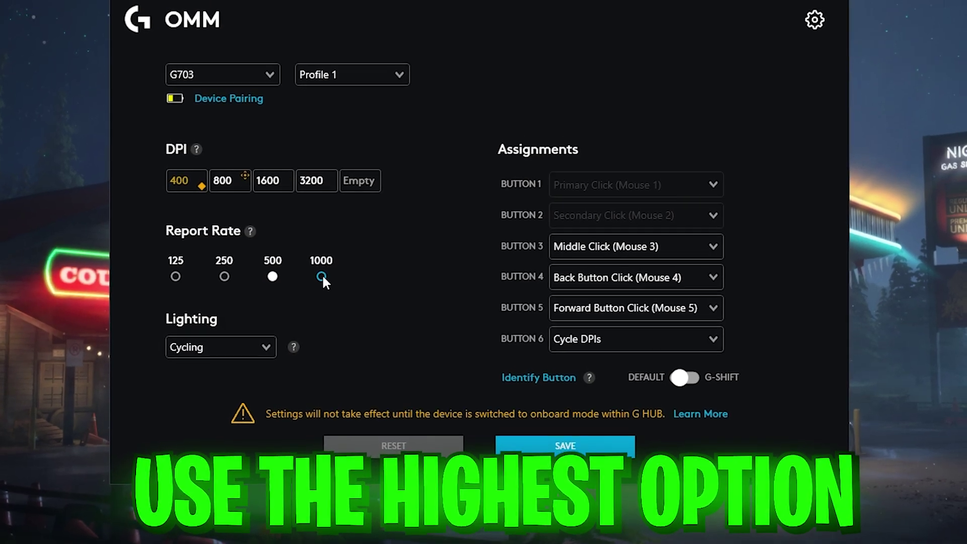
{"action": "left_click", "coordinate": [323, 274]}
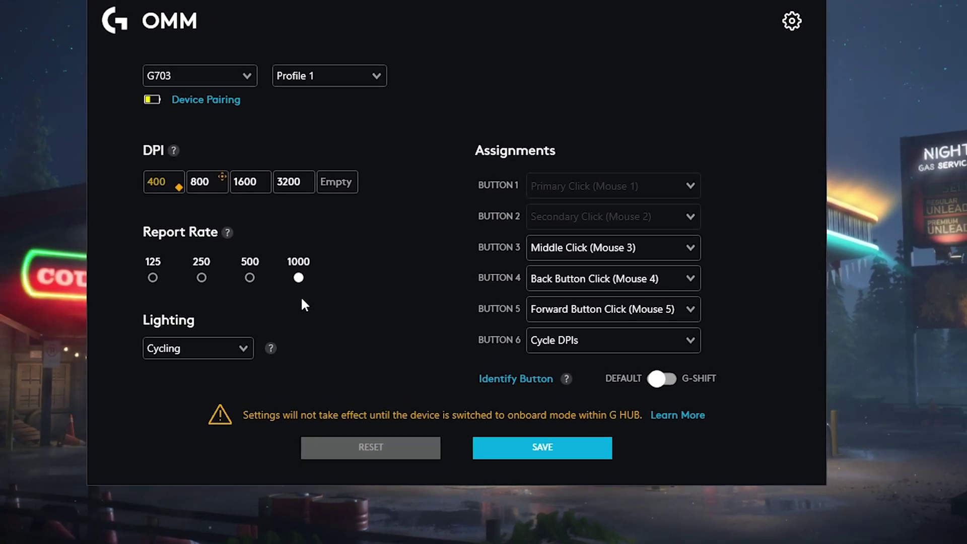
{"action": "left_click", "coordinate": [529, 443]}
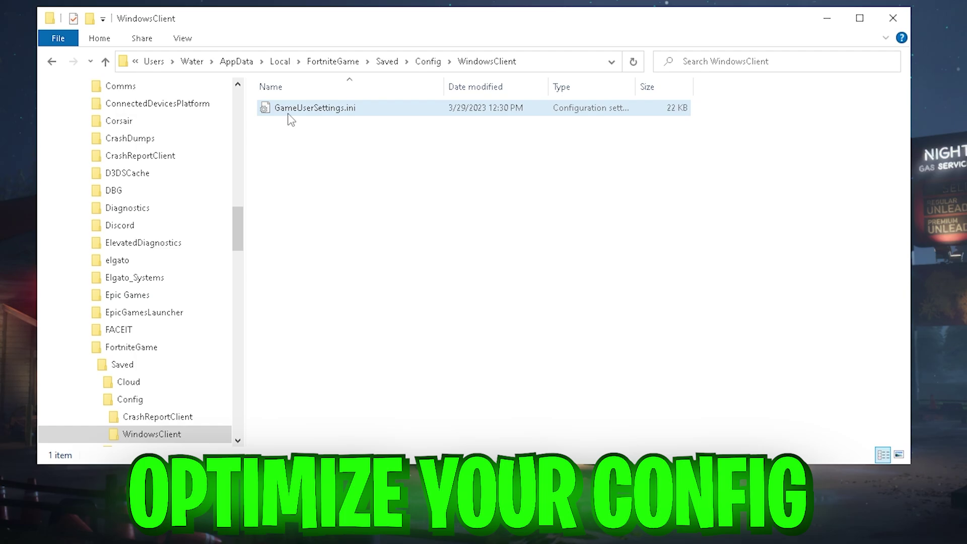
Reveal the full path of Fortnite's WindowsClient config folder in the address bar
{"action": "left_click", "coordinate": [579, 61]}
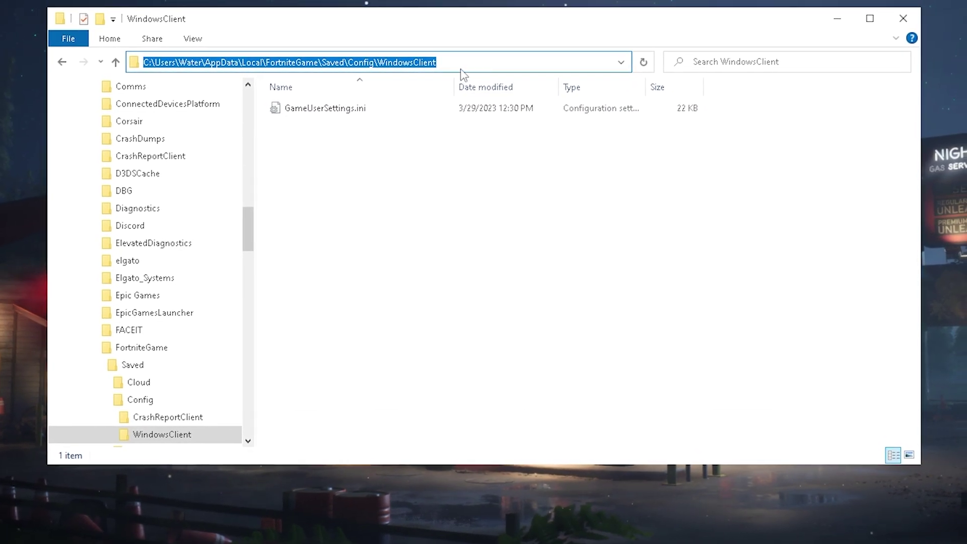
Open GameUserSettings.ini in Notepad, set FrameRateLimit to 357.000000, and save the file
{"action": "double_click", "coordinate": [311, 100]}
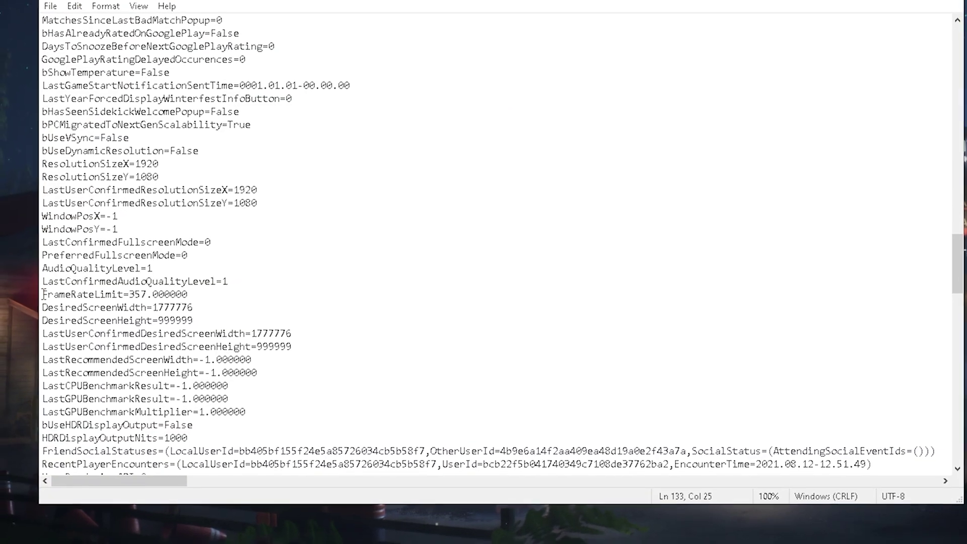
{"action": "scroll", "coordinate": [252, 288], "scroll_direction": "down", "scroll_amount": 1}
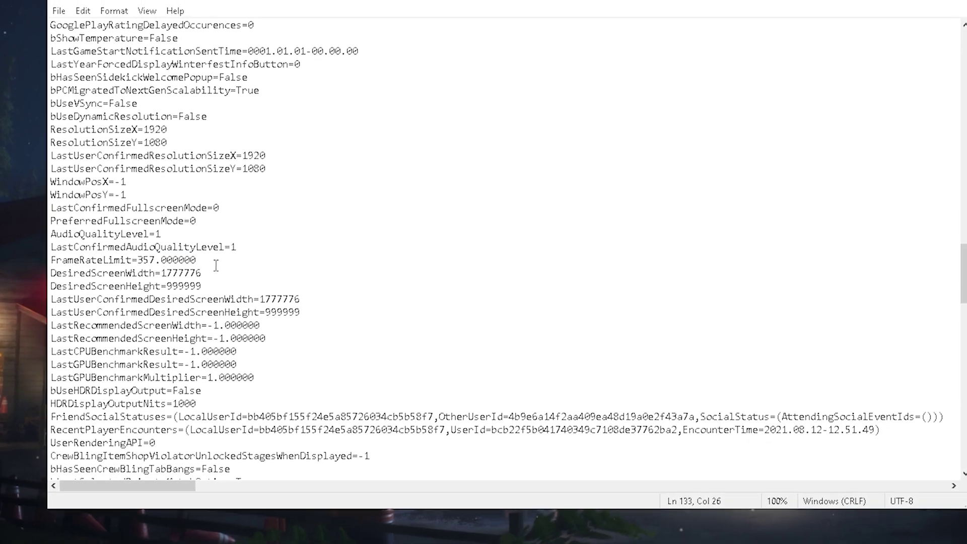
{"action": "left_click", "coordinate": [40, 4]}
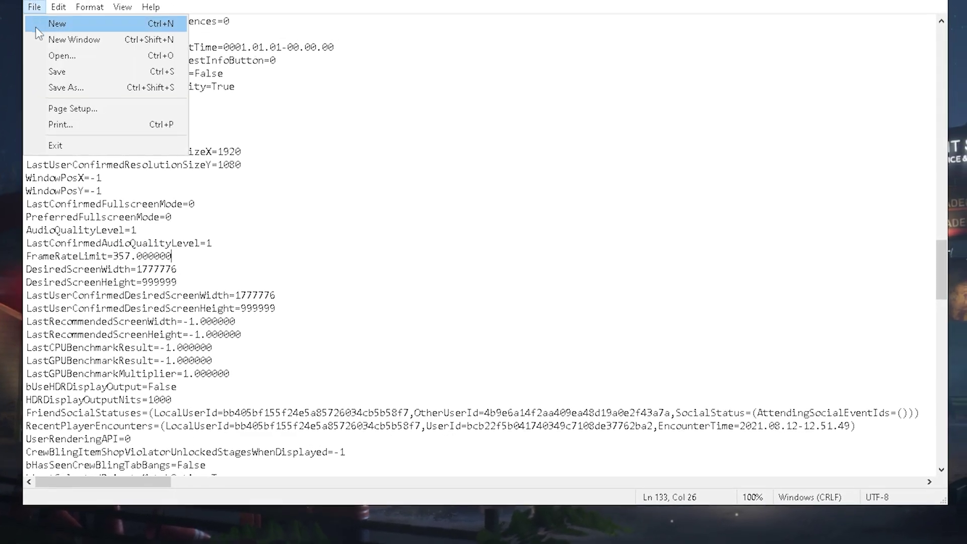
{"action": "left_click", "coordinate": [47, 72]}
Close Notepad and select GameUserSettings.ini in the WindowsClient folder
{"action": "left_click", "coordinate": [942, 1]}
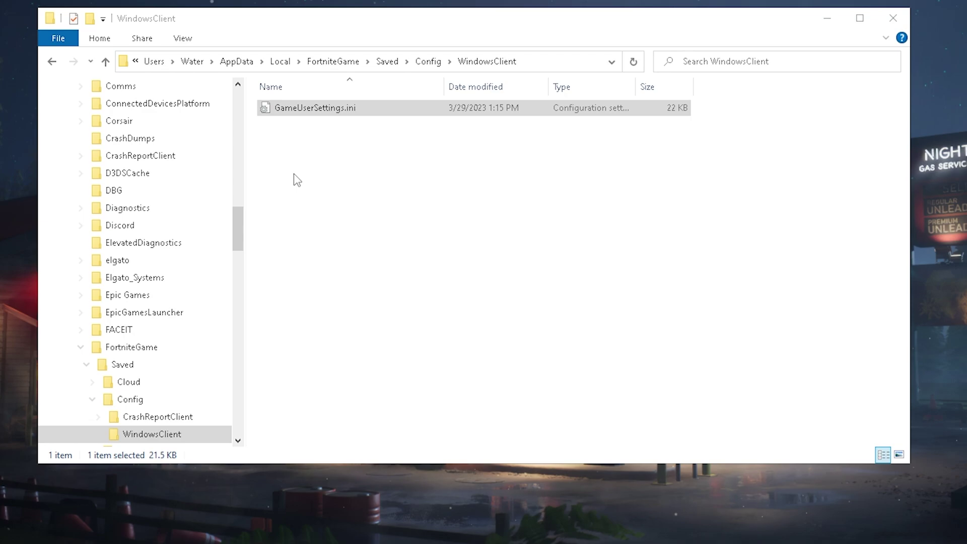
{"action": "left_click_drag", "start_coordinate": [478, 163], "coordinate": [237, 75]}
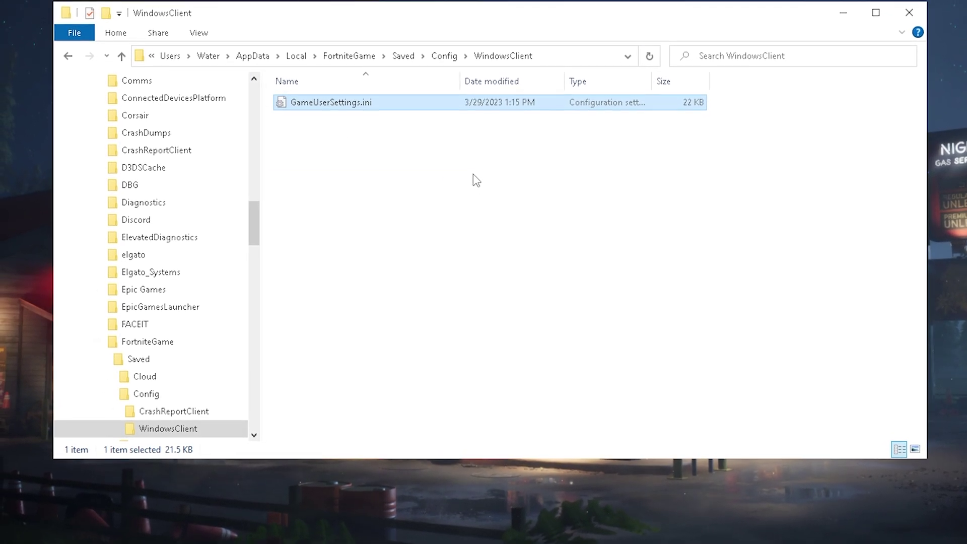
{"action": "left_click_drag", "start_coordinate": [434, 194], "coordinate": [261, 96]}
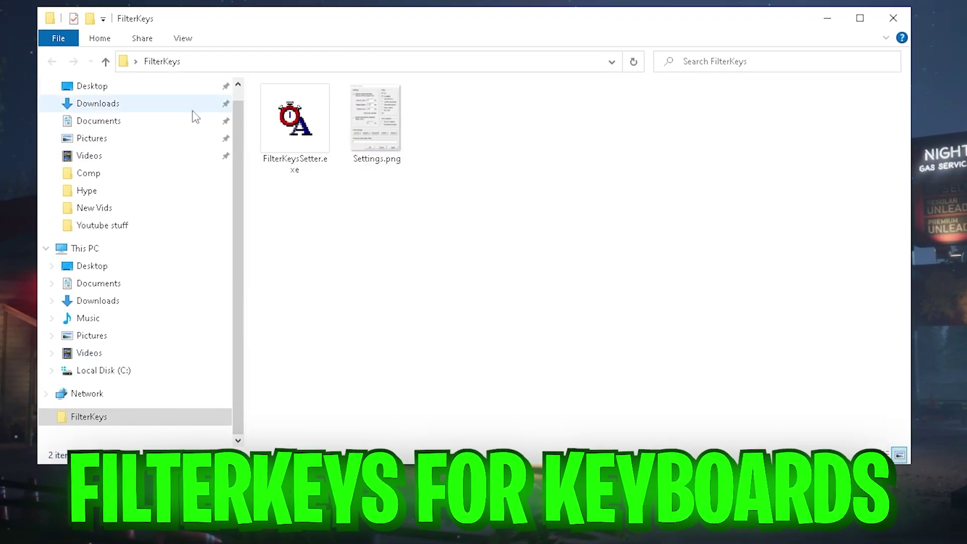
Select FilterKeysSetter.exe in the FilterKeys folder and open the Settings.png reference
{"action": "left_click", "coordinate": [300, 134]}
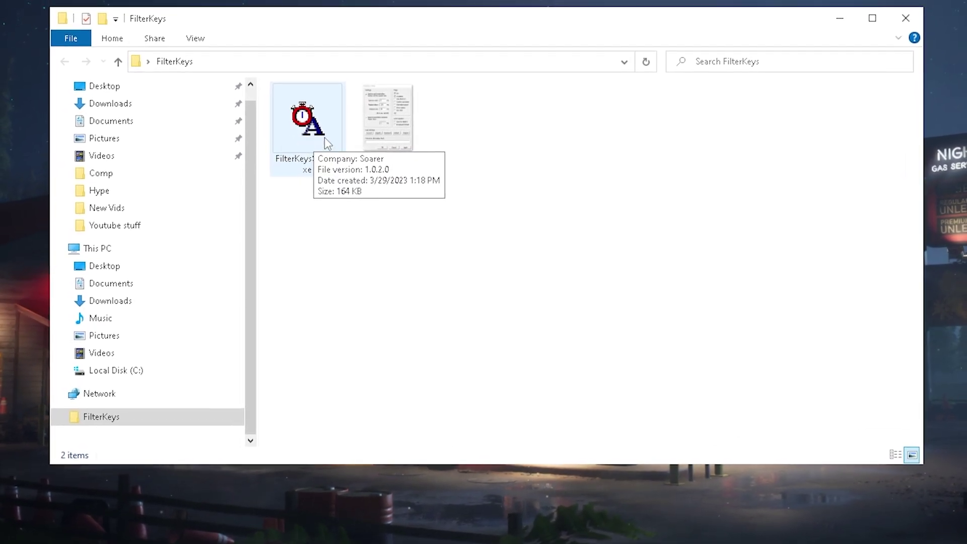
{"action": "double_click", "coordinate": [375, 127]}
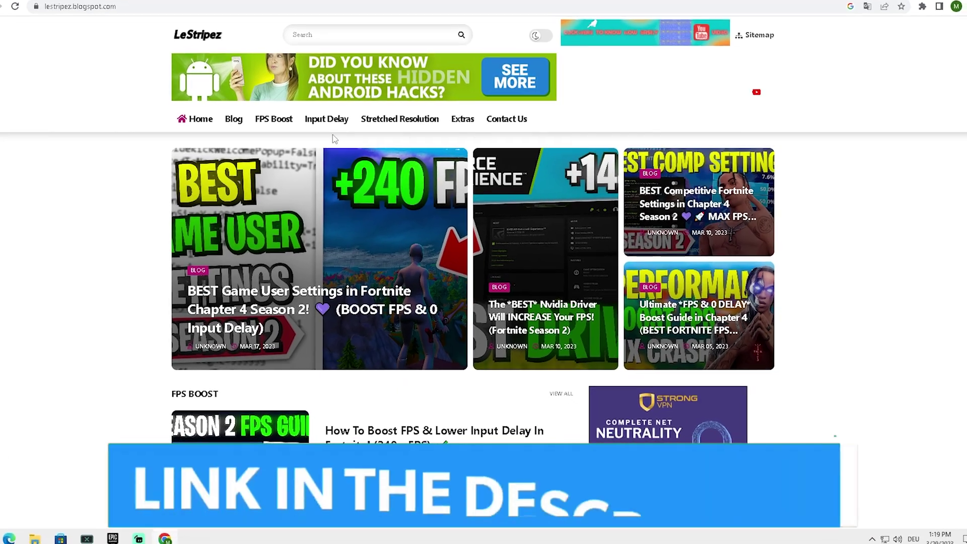
{"action": "scroll", "coordinate": [339, 294], "scroll_direction": "down", "scroll_amount": 3}
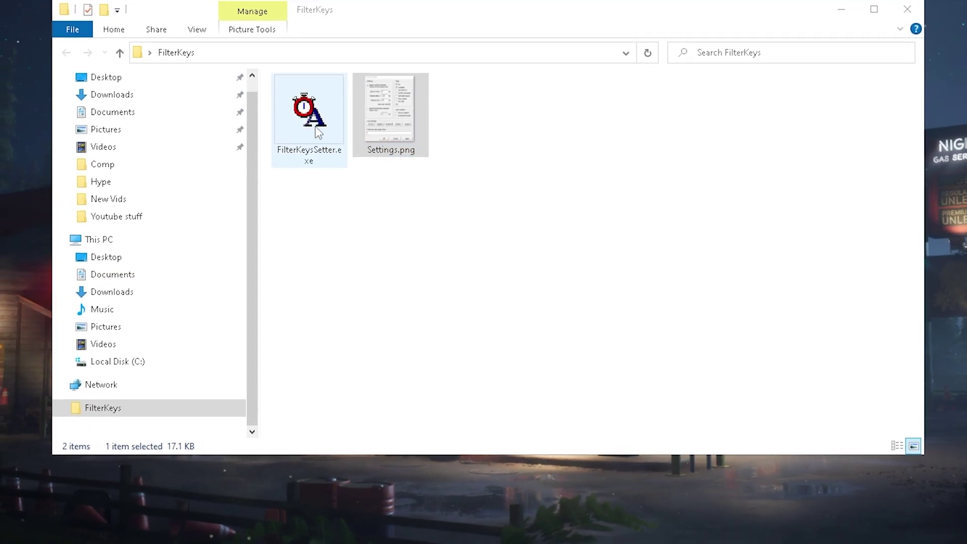
Place FilterKeys Setter beside Settings.png and enter Repeat delay 150 and Repeat rate 25
{"action": "left_click_drag", "start_coordinate": [312, 101], "coordinate": [110, 76]}
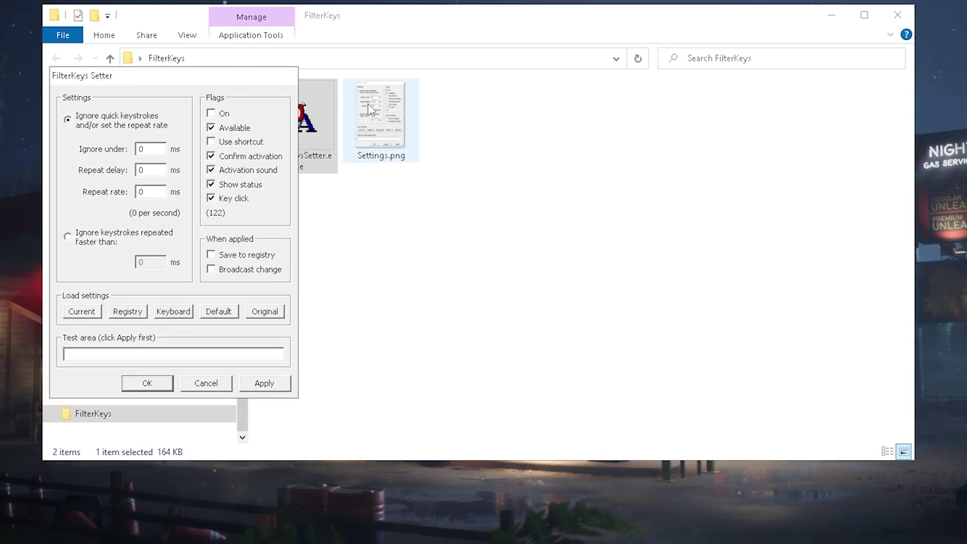
{"action": "double_click", "coordinate": [391, 112]}
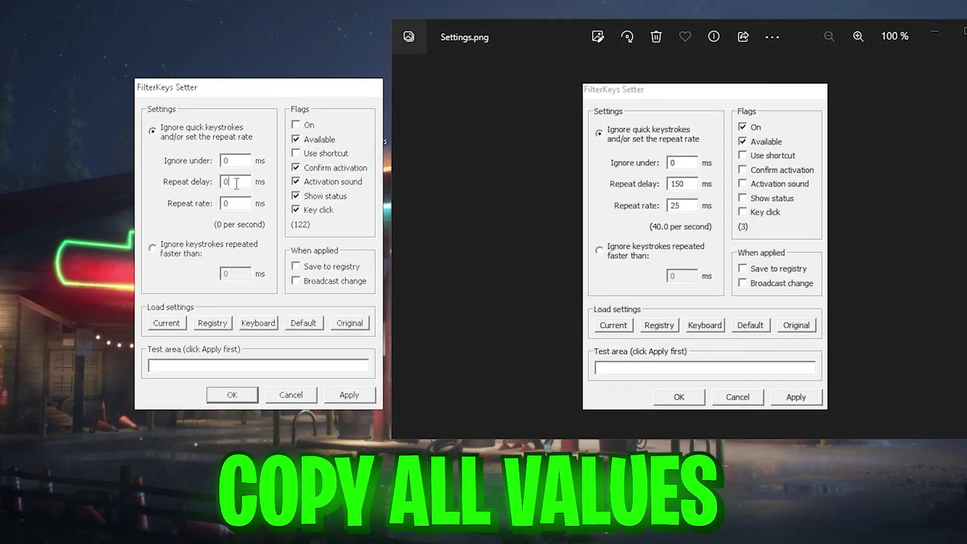
{"action": "key", "text": "BackSpace"}
{"action": "type", "text": "150"}
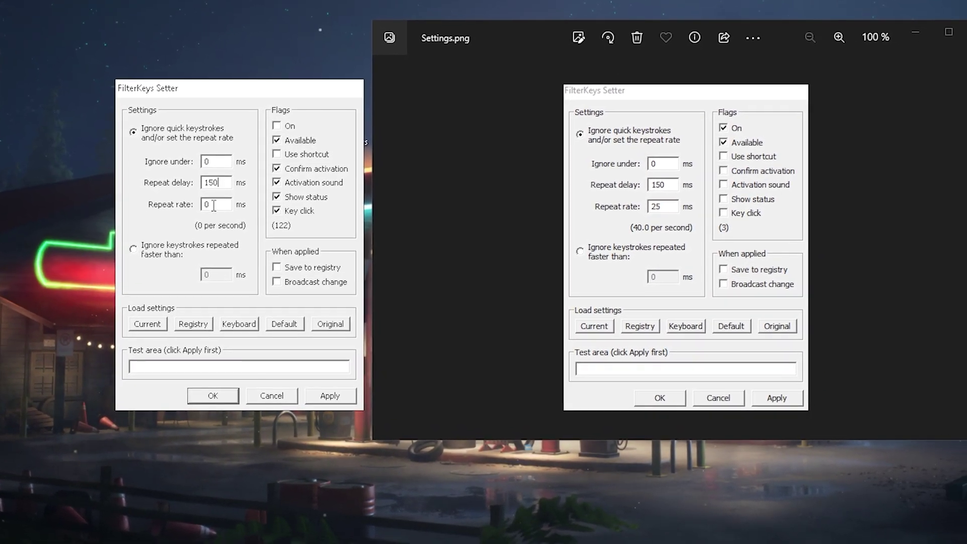
{"action": "key", "text": "Tab"}
{"action": "type", "text": "2"}
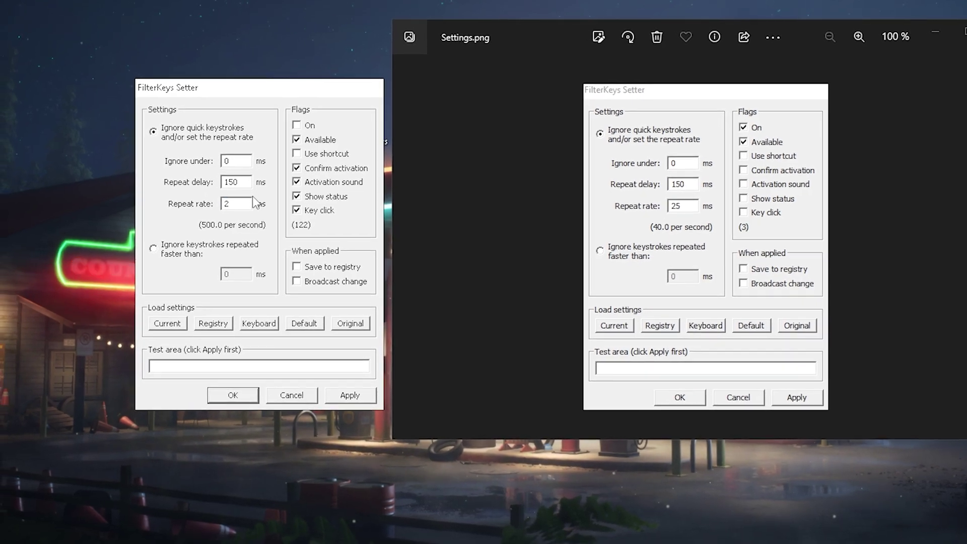
{"action": "type", "text": "5"}
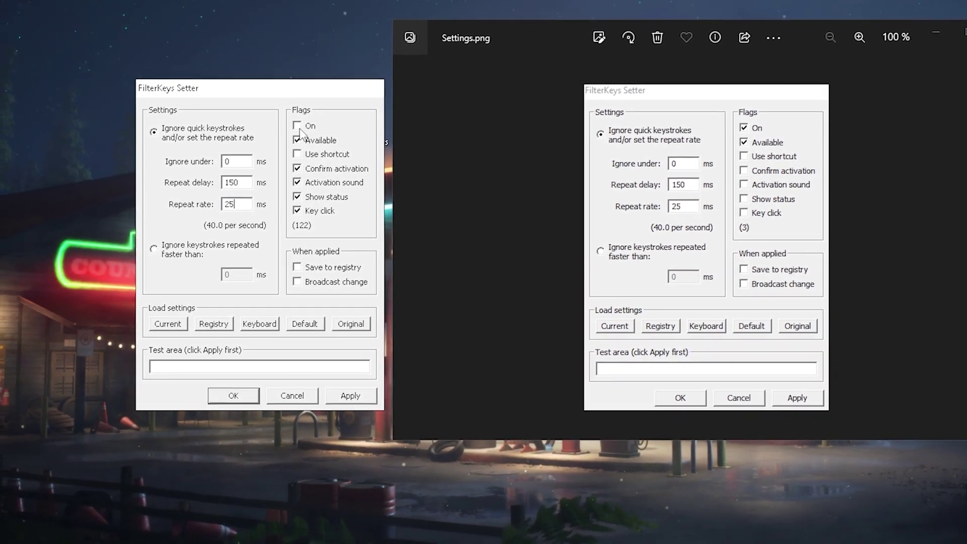
Turn FilterKeys On and uncheck Confirm activation, Activation sound, Show status and Key click
{"action": "left_click", "coordinate": [289, 176]}
{"action": "left_click", "coordinate": [290, 190]}
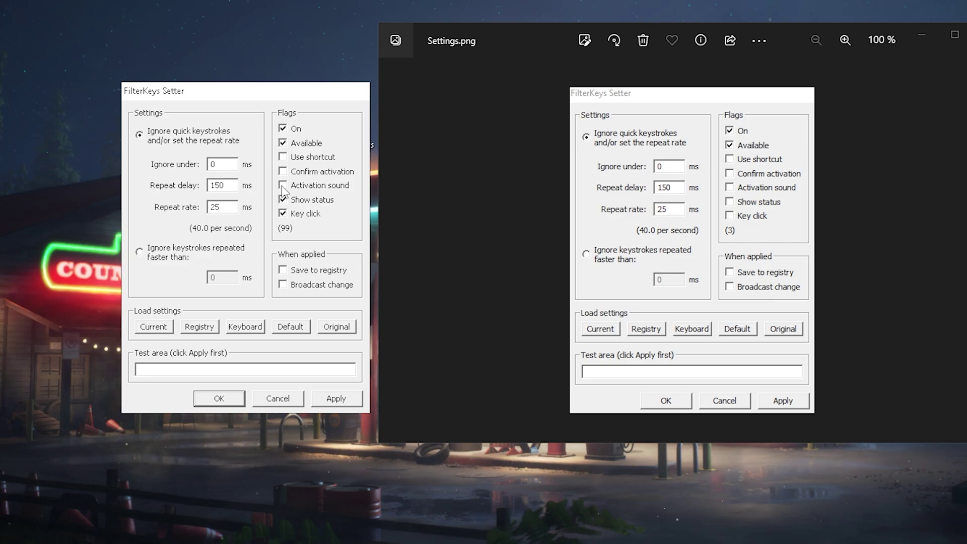
{"action": "left_click", "coordinate": [290, 205]}
{"action": "left_click", "coordinate": [289, 218]}
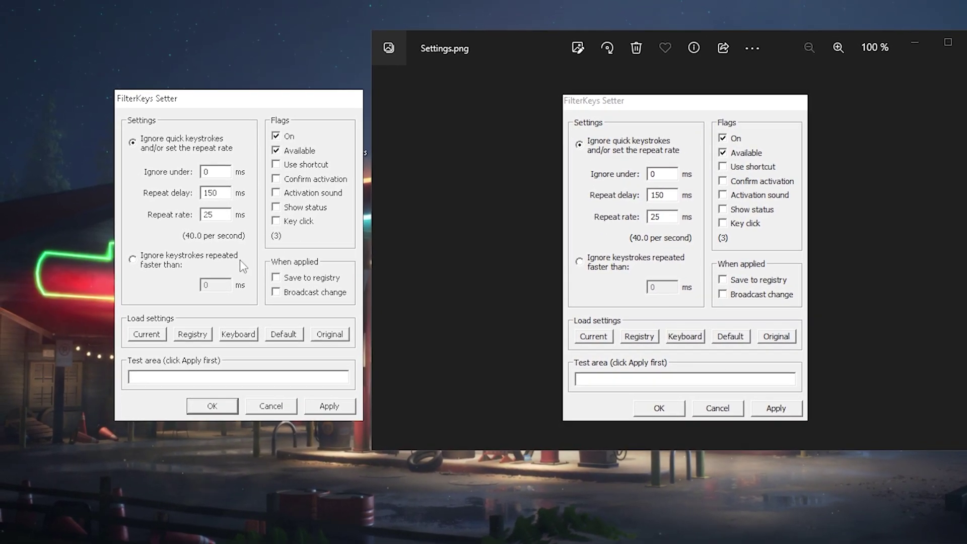
Try out keystrokes in the test area, clear them, and apply the FilterKeys settings
{"action": "type", "text": "dwasdwdasdwdad"}
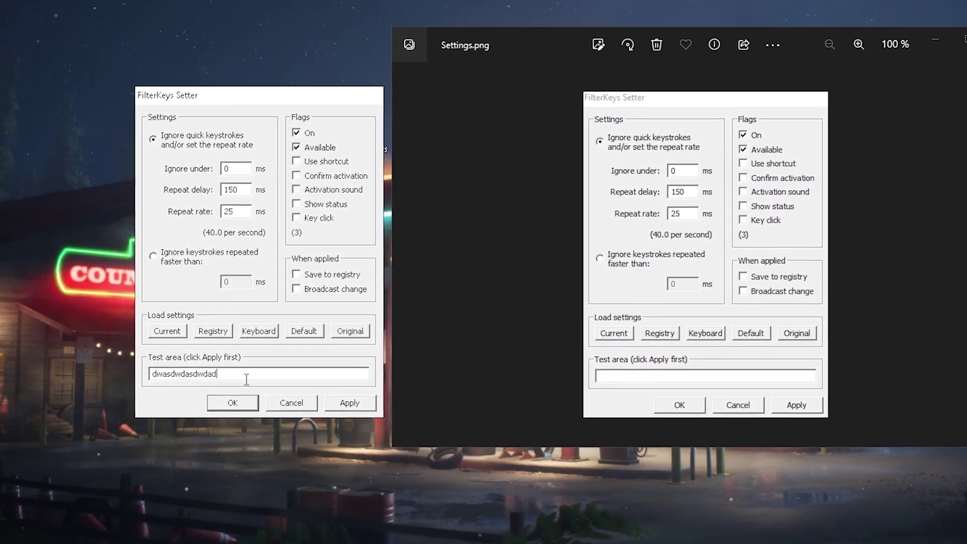
{"action": "type", "text": "sdwdadwasdwasdwdwdwwdwd"}
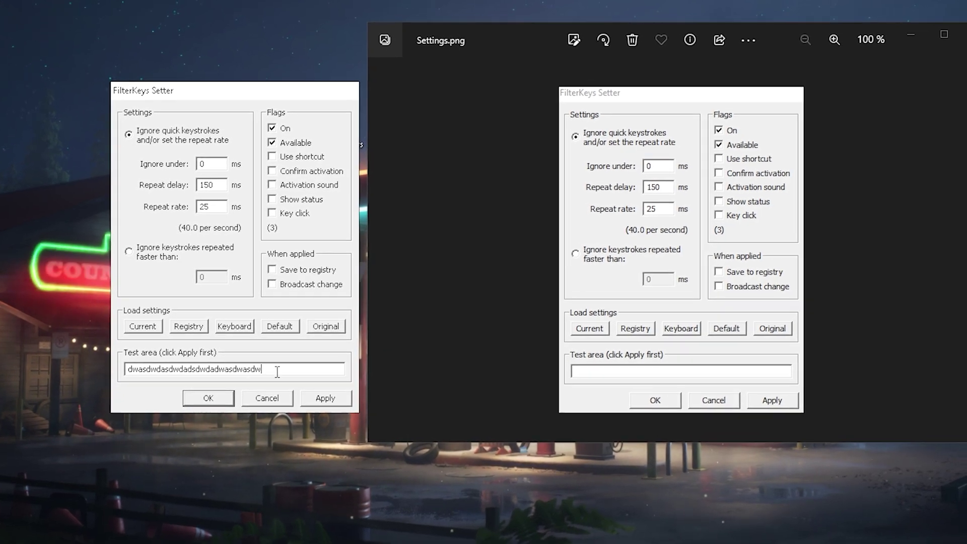
{"action": "type", "text": "wdawwdasdwasd"}
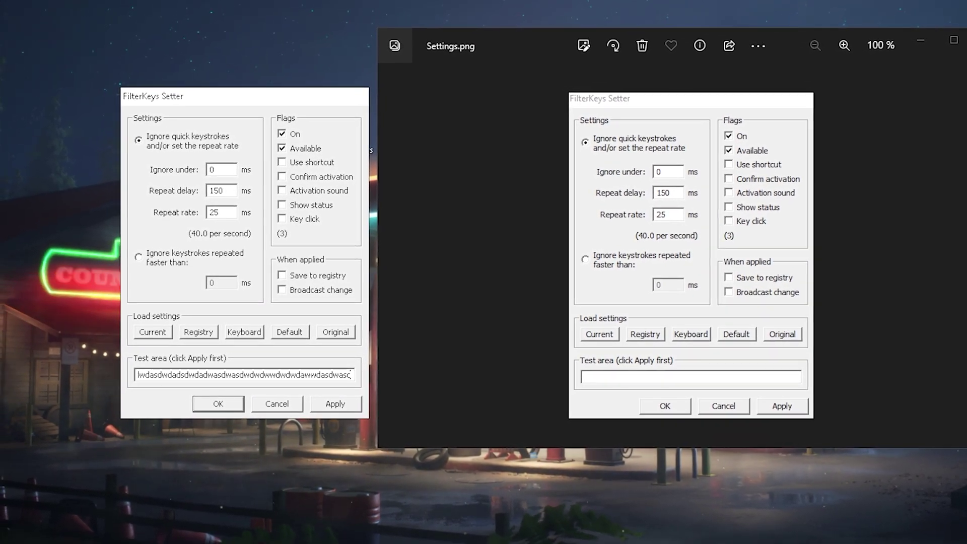
{"action": "key", "text": "ctrl+a"}
{"action": "key", "text": "BackSpace"}
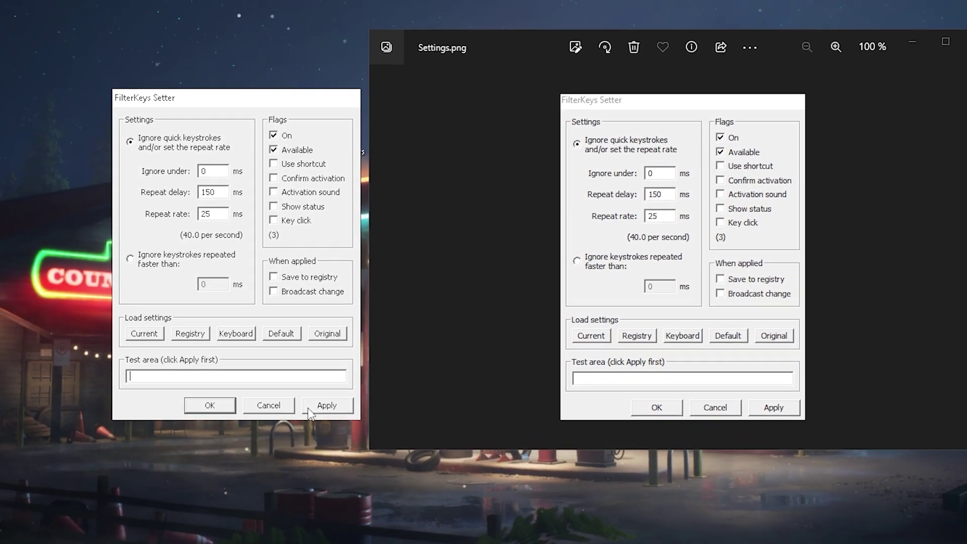
{"action": "left_click", "coordinate": [325, 405]}
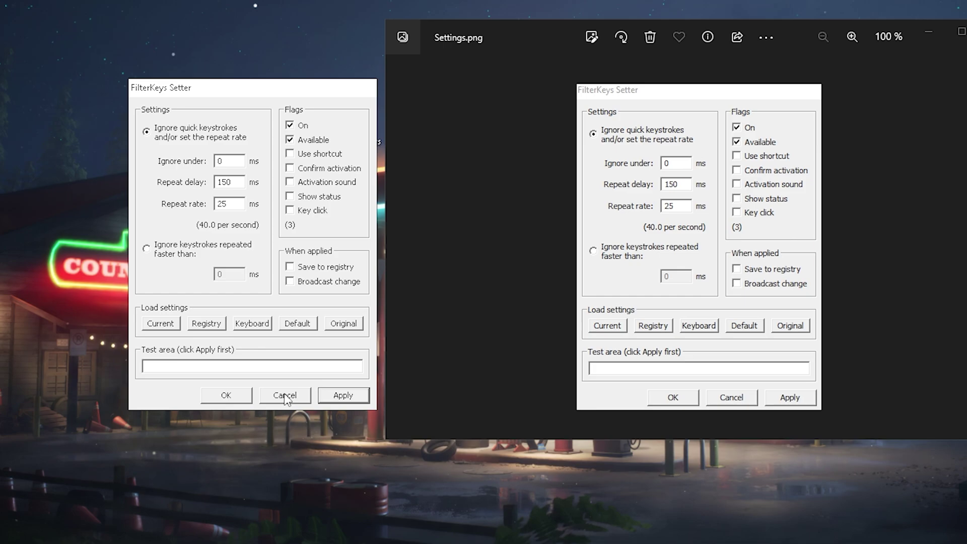